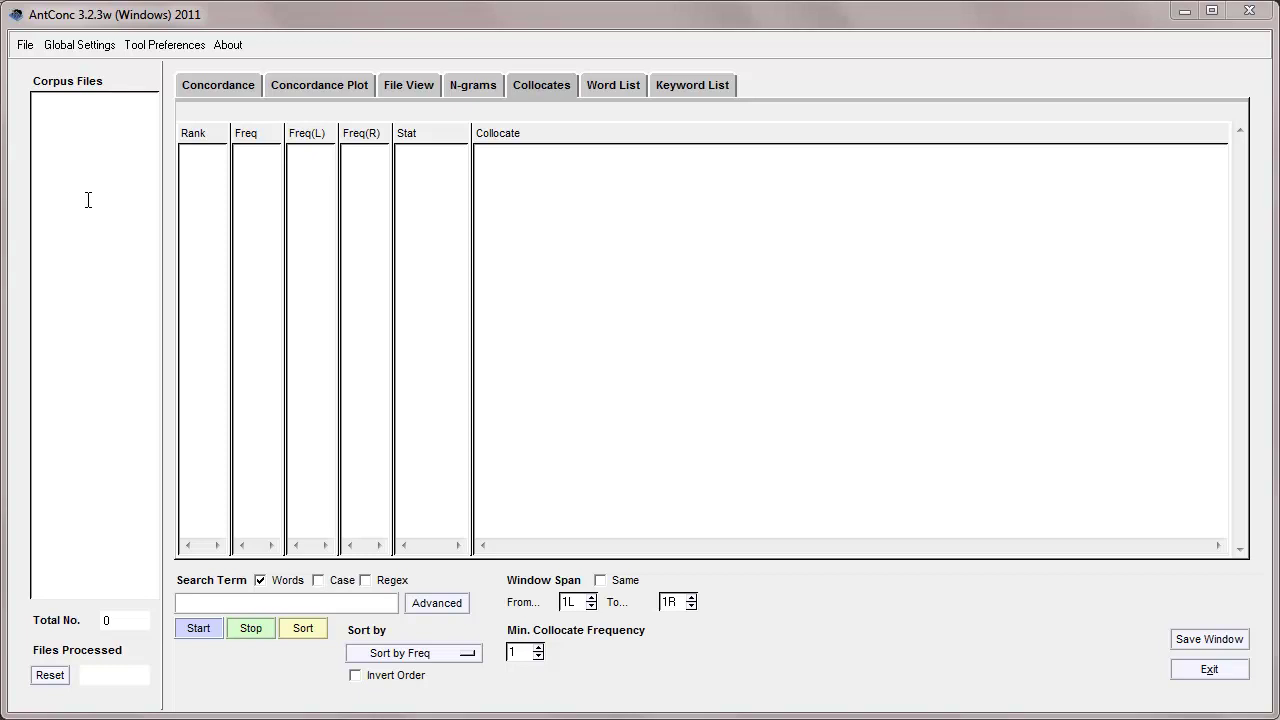
Open the twelve files taa_unit1.txt through taa_unit12.txt into AntConc's corpus list
left_click(25, 45)
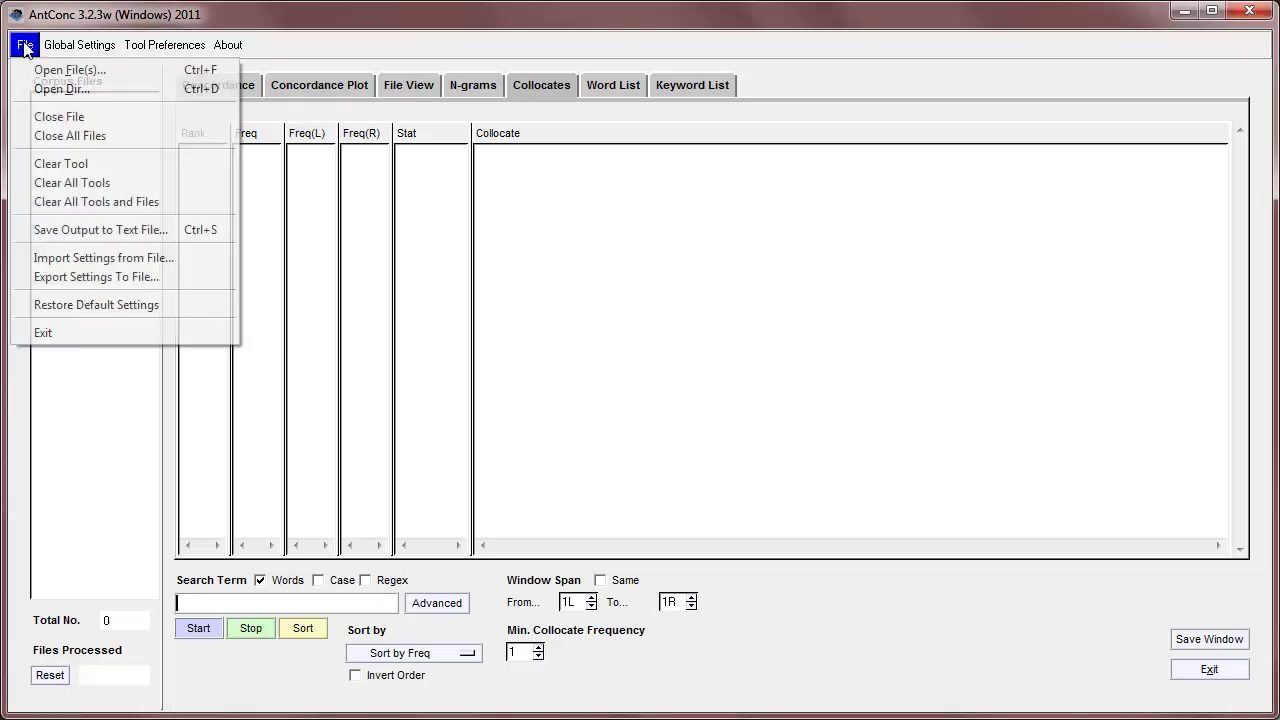
left_click(57, 62)
left_click(470, 236)
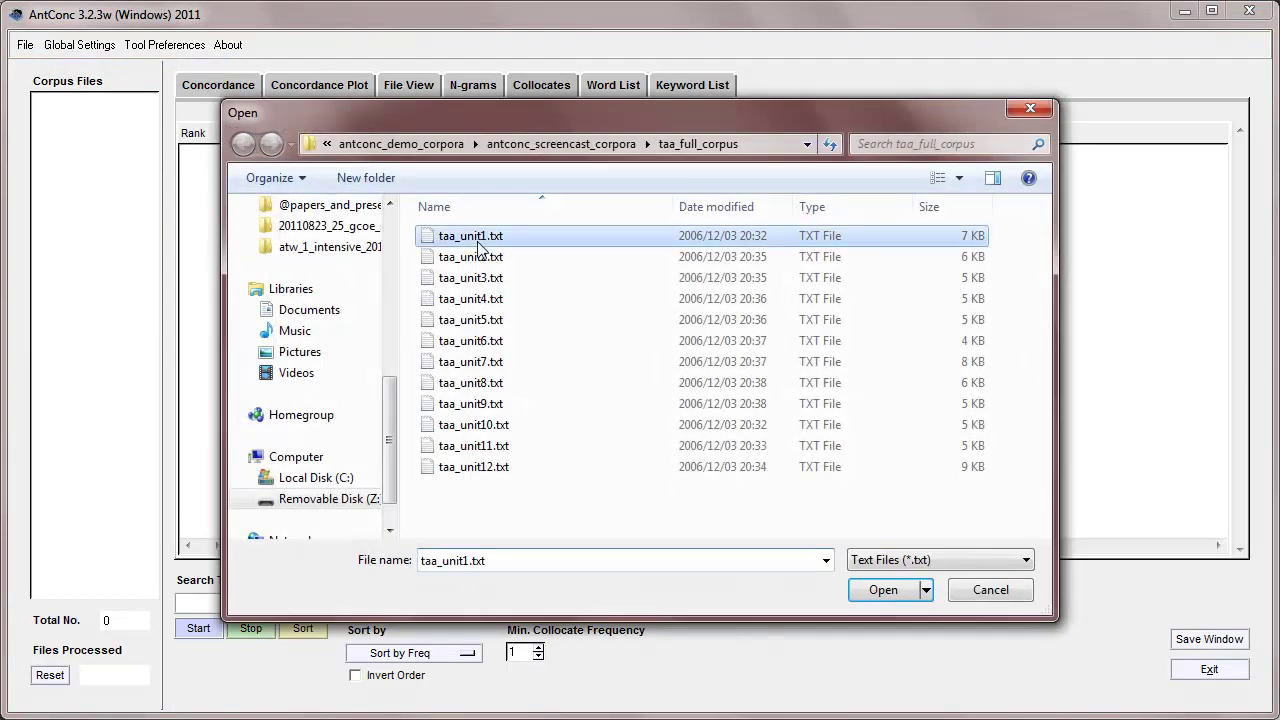
left_click(475, 467, "shift")
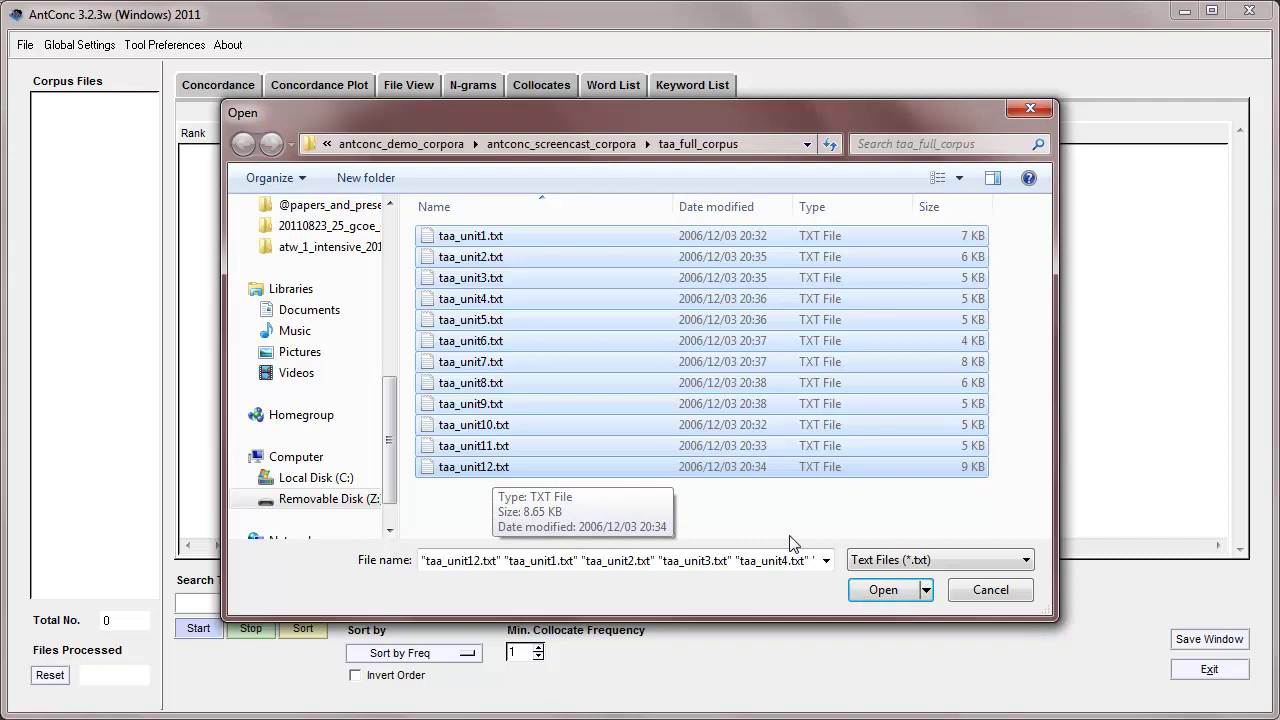
left_click(883, 592)
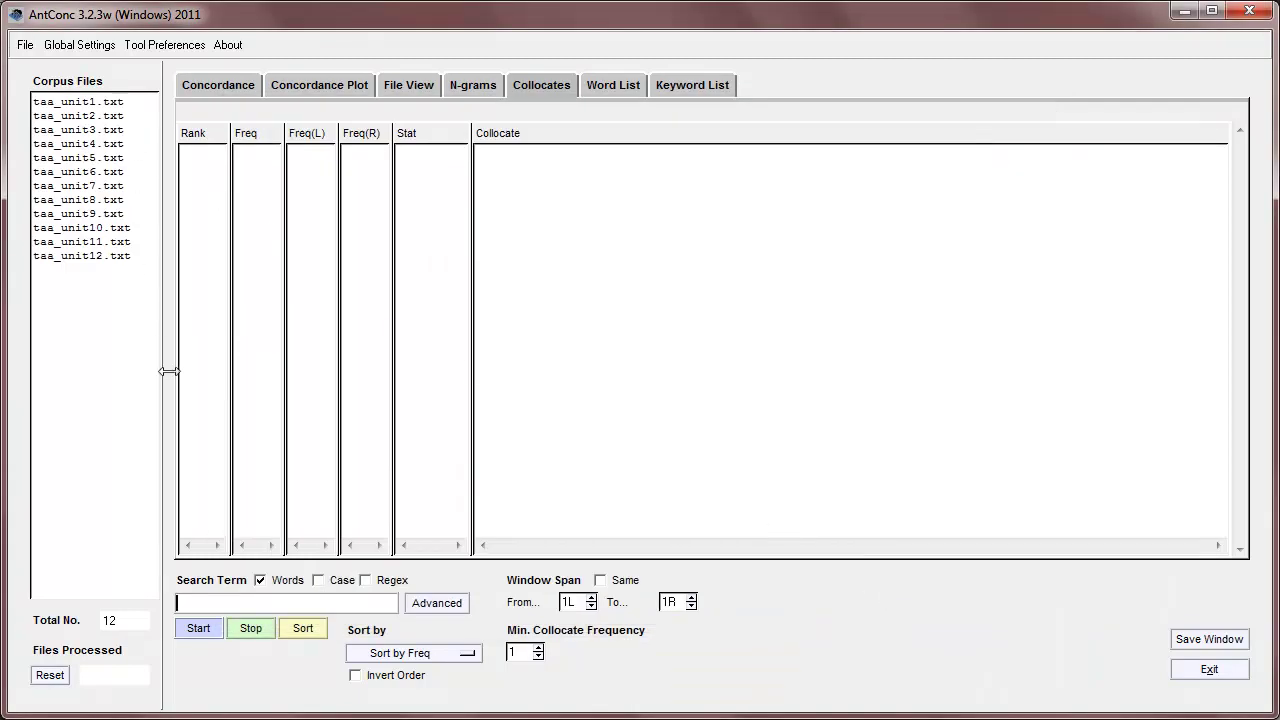
Enter 'work' as the search term and set the left window span to 5L
left_click(193, 607)
type("wo")
type("rk")
left_click_drag(227, 603, 177, 606)
left_click(215, 604)
left_click(591, 598)
left_click(591, 598)
Run the Collocates search for 'work', accepting the prompt to generate the word list first
left_click(609, 89)
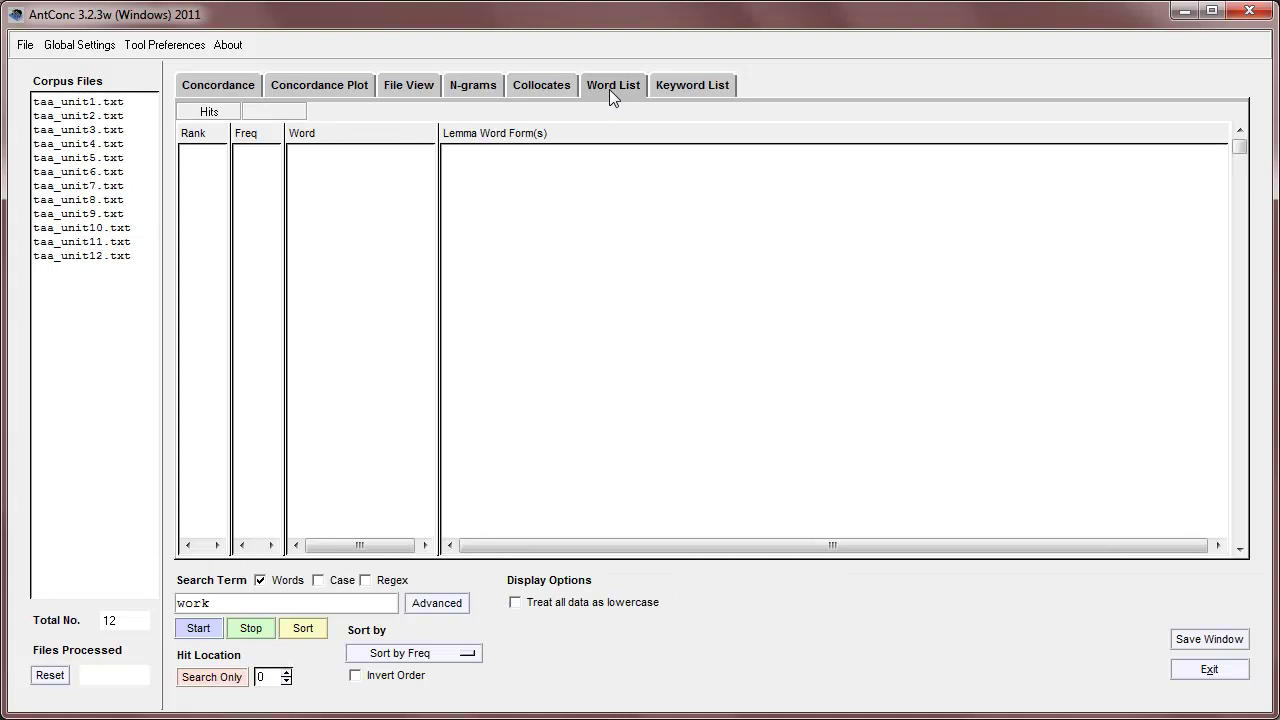
left_click(541, 88)
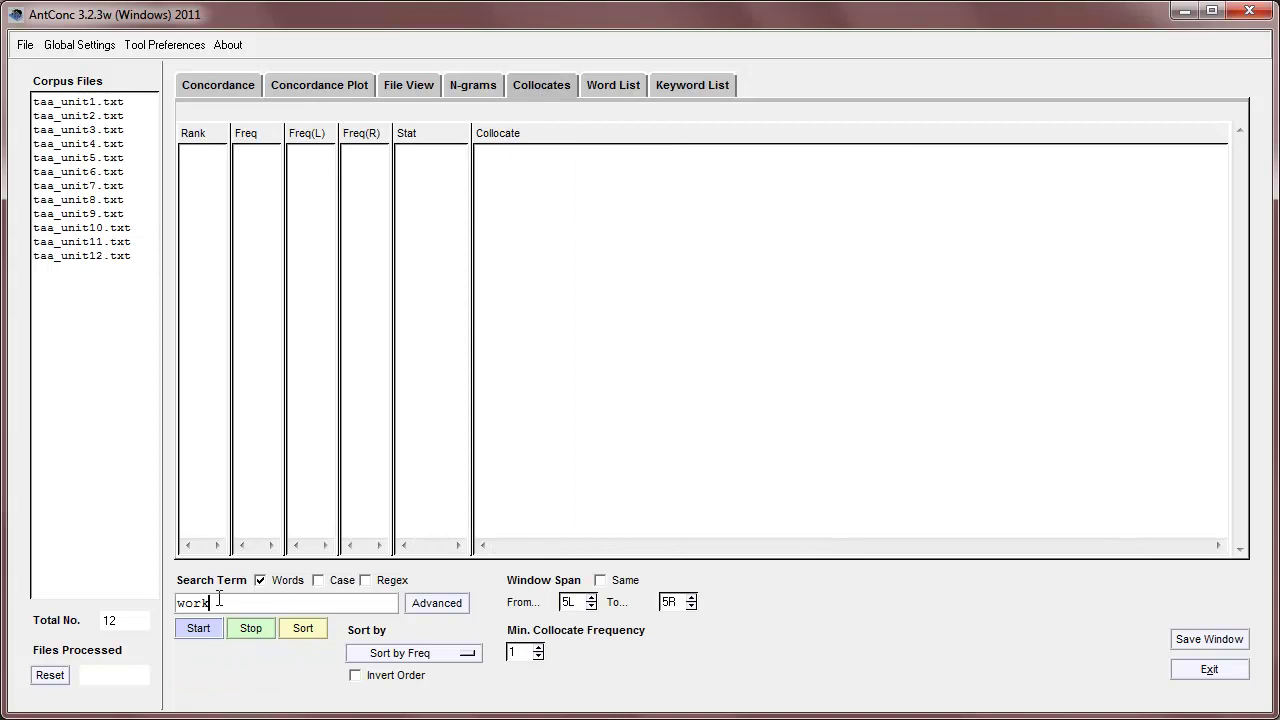
left_click(201, 633)
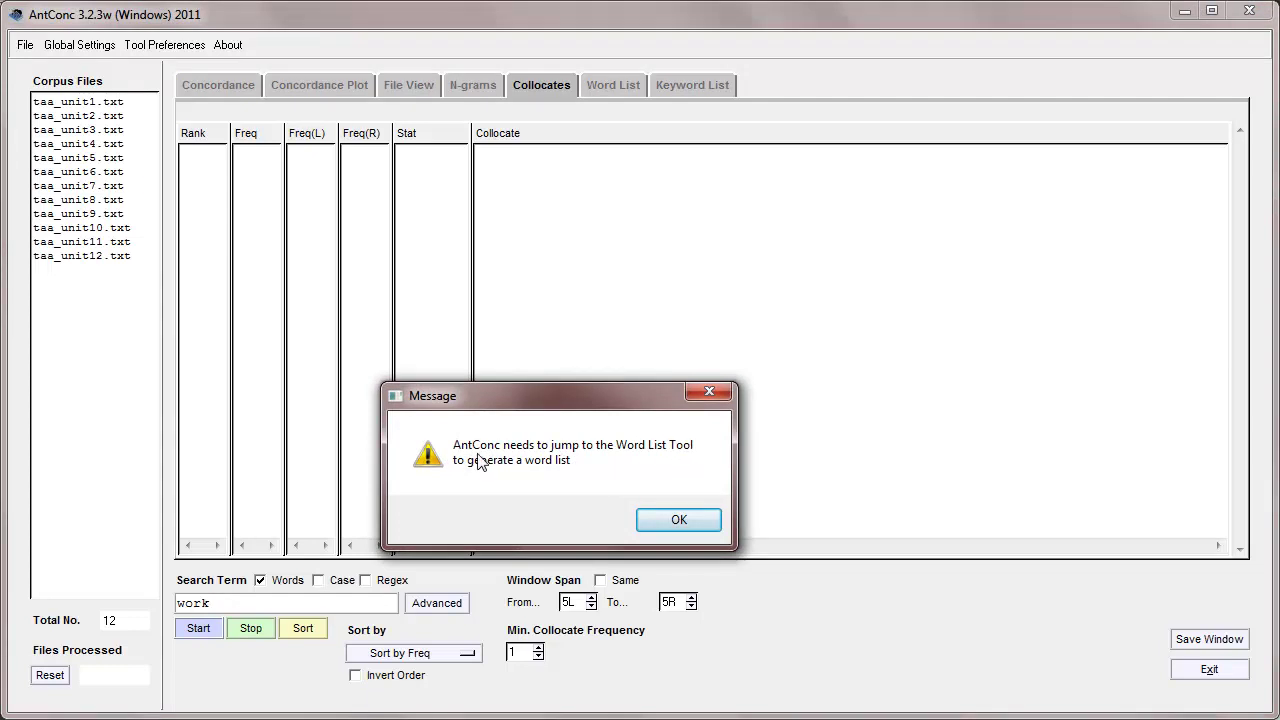
left_click(677, 518)
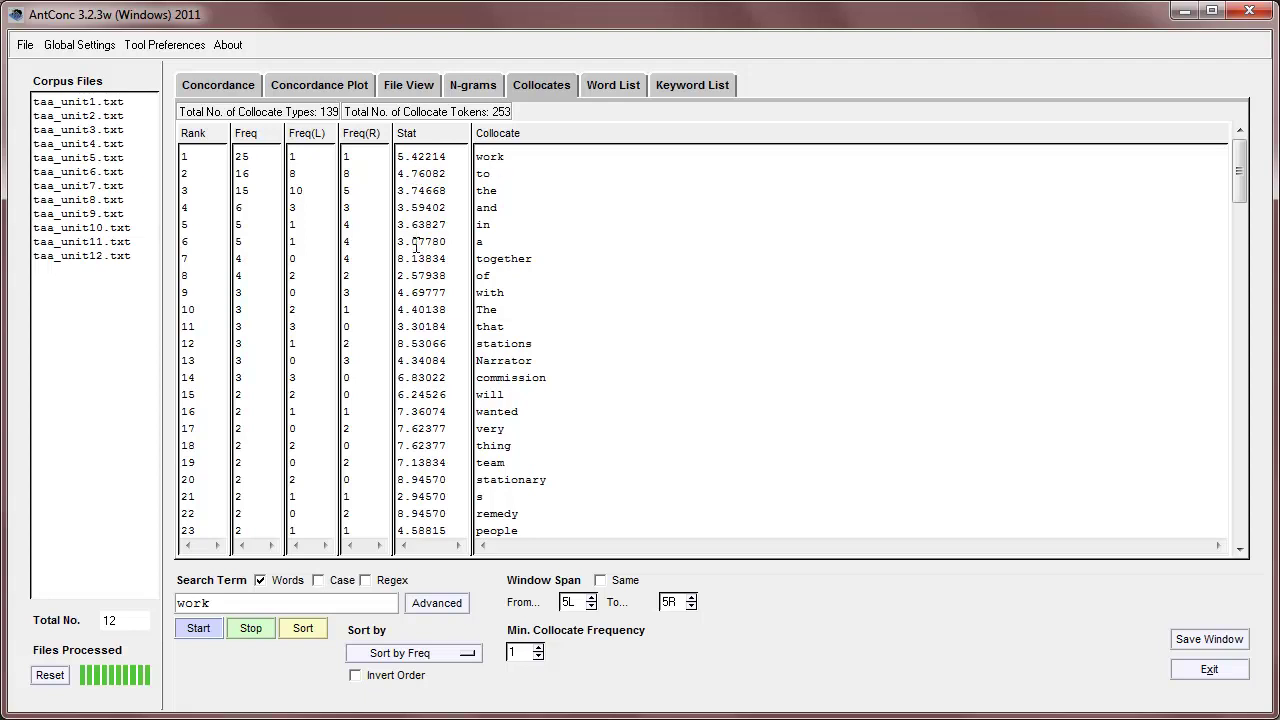
Choose Sort by Stat from the collocates sort-order dropdown
left_click(455, 658)
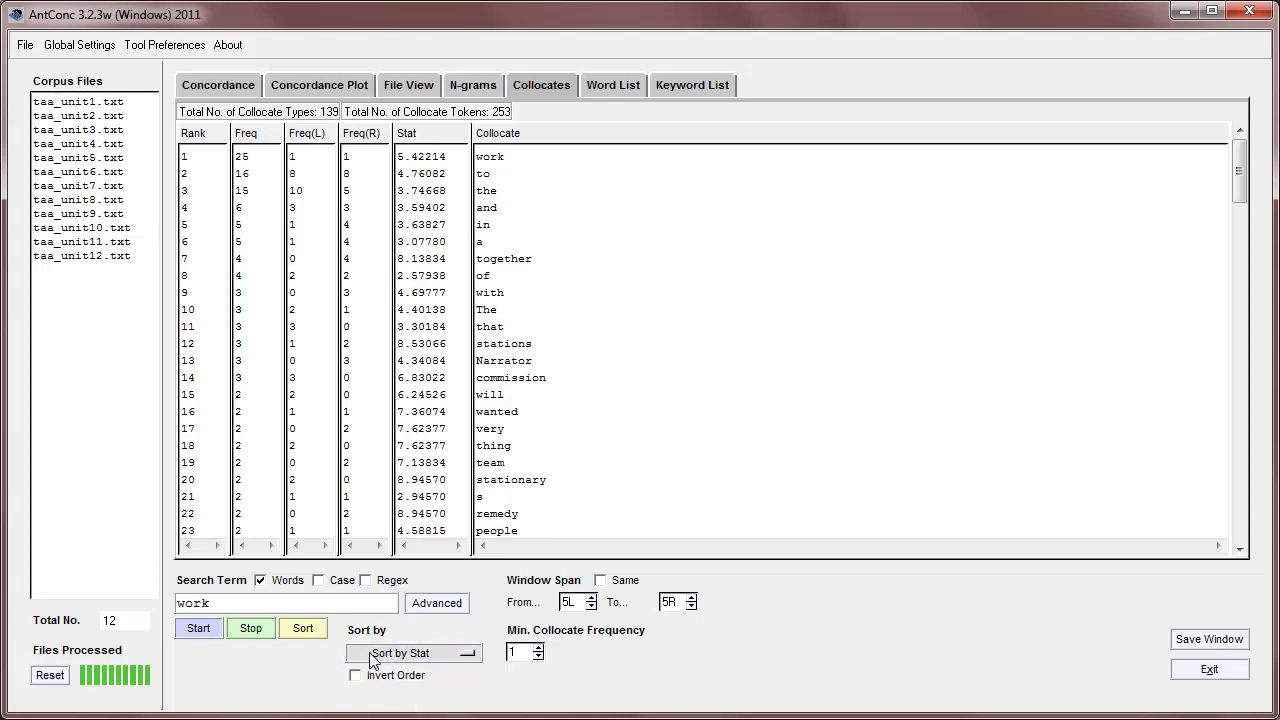
Re-sort the 139 'work' collocates by statistic score and scroll through the results
left_click(302, 628)
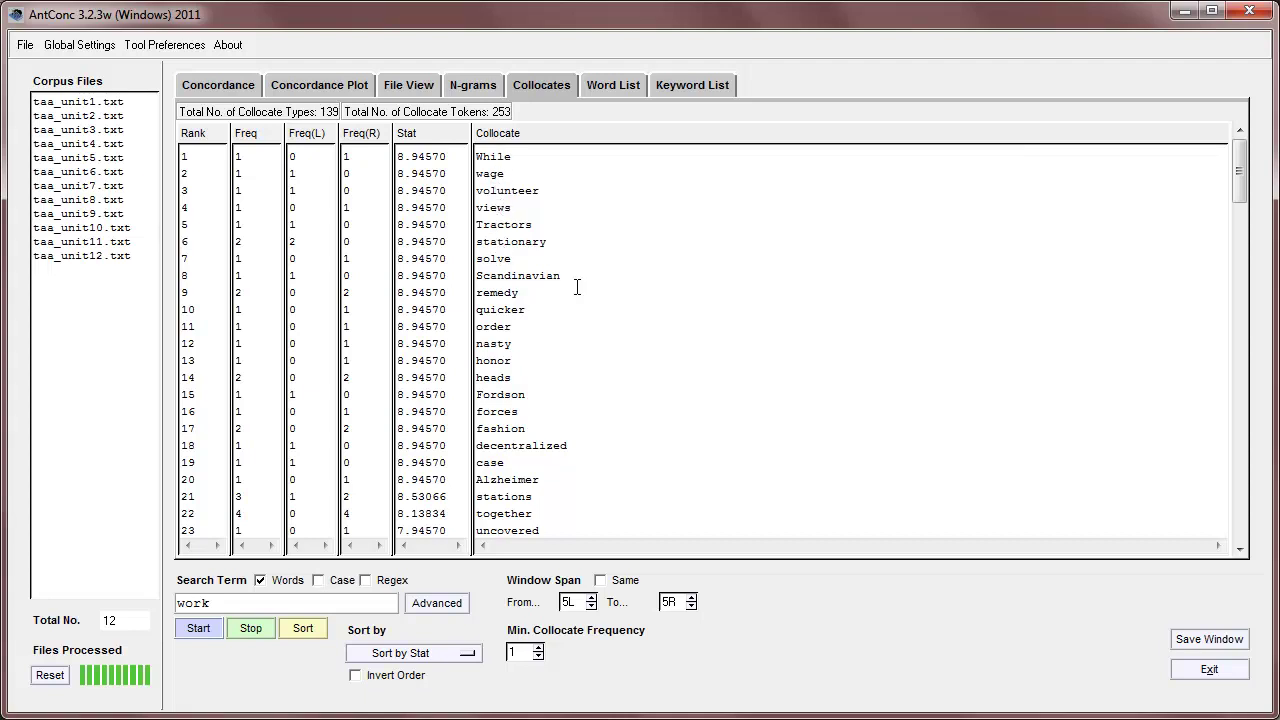
left_click(1243, 183)
left_click_drag(1242, 176, 1238, 548)
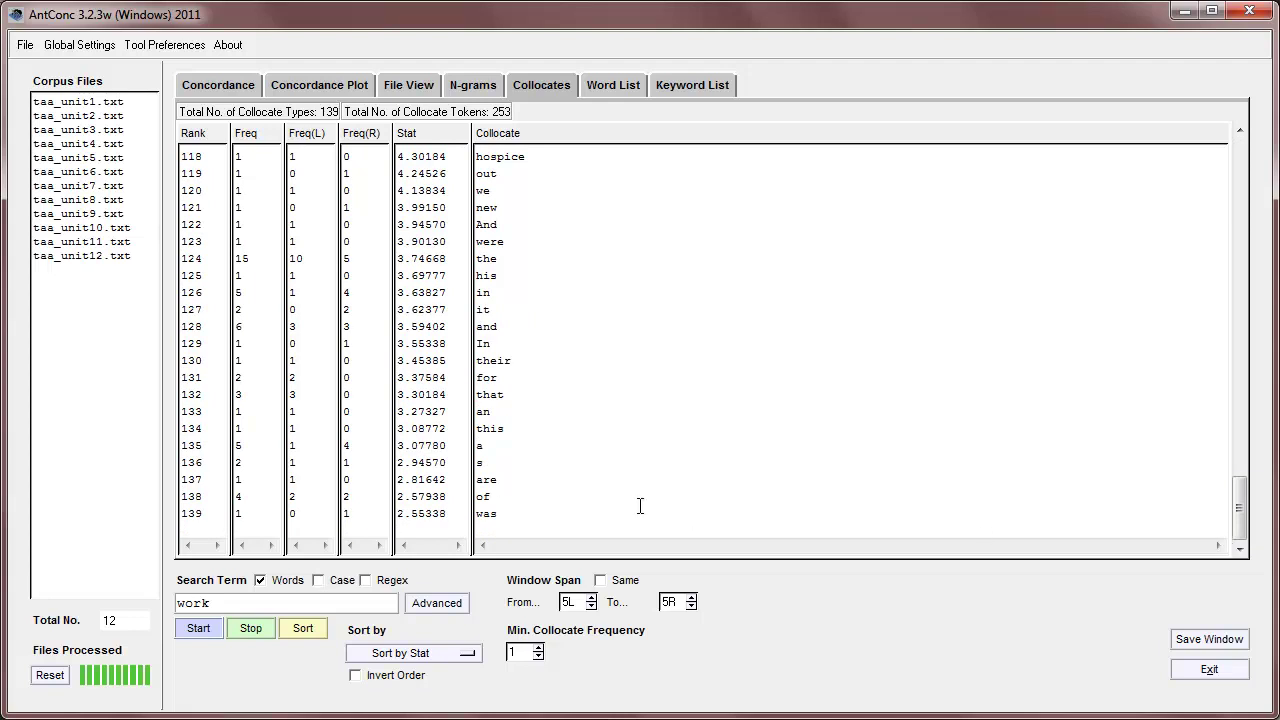
left_click_drag(1240, 514, 1211, 137)
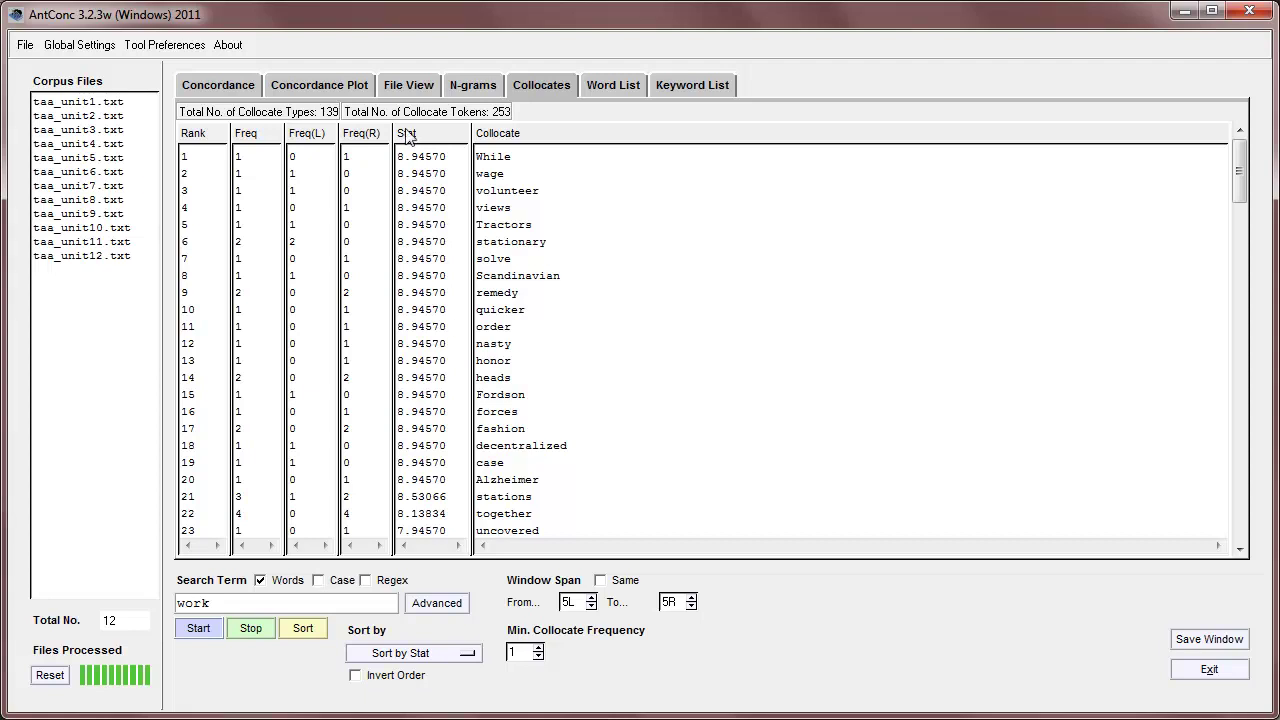
Set the Collocates preference Selected Collocate Measure to T-Score and apply it
left_click(165, 50)
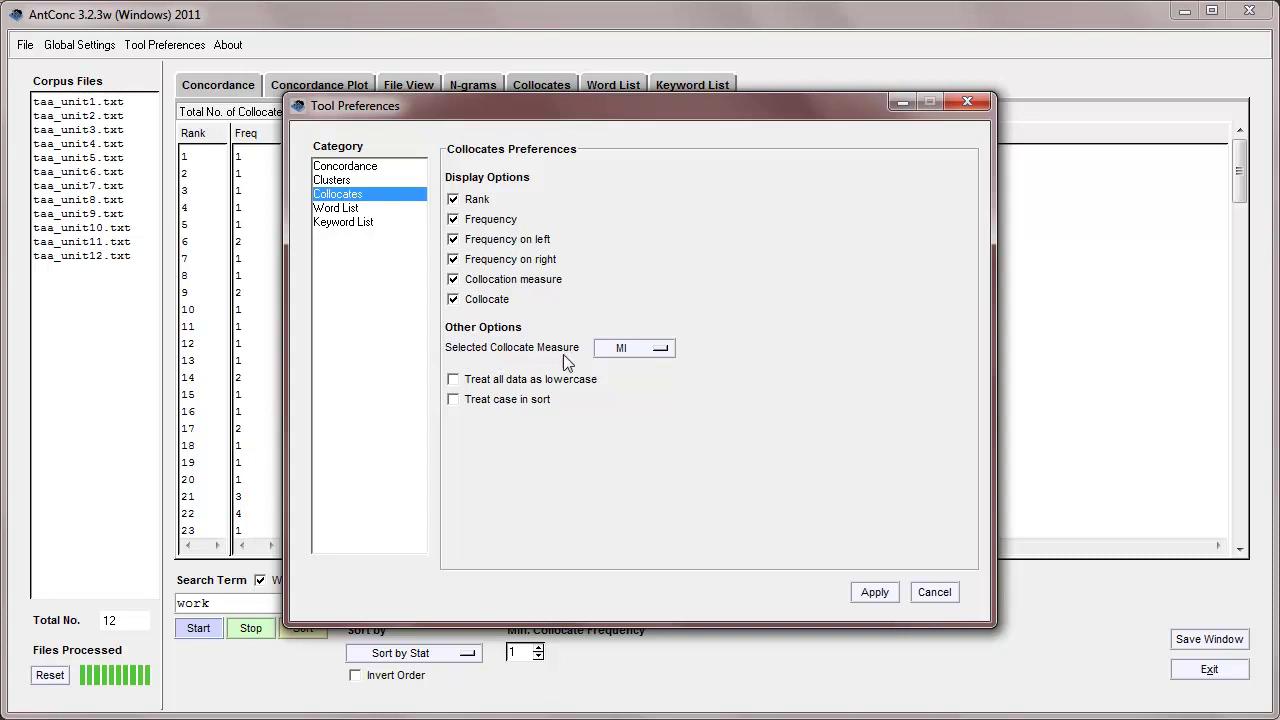
left_click(657, 352)
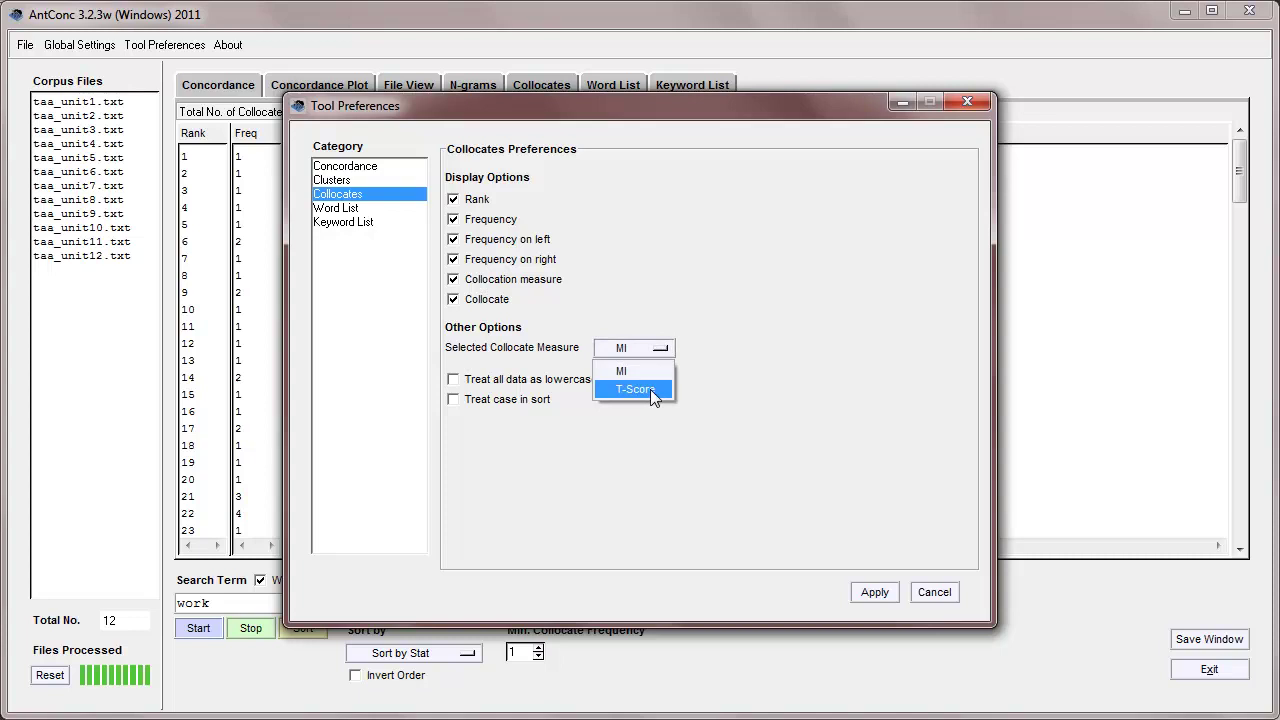
left_click(653, 390)
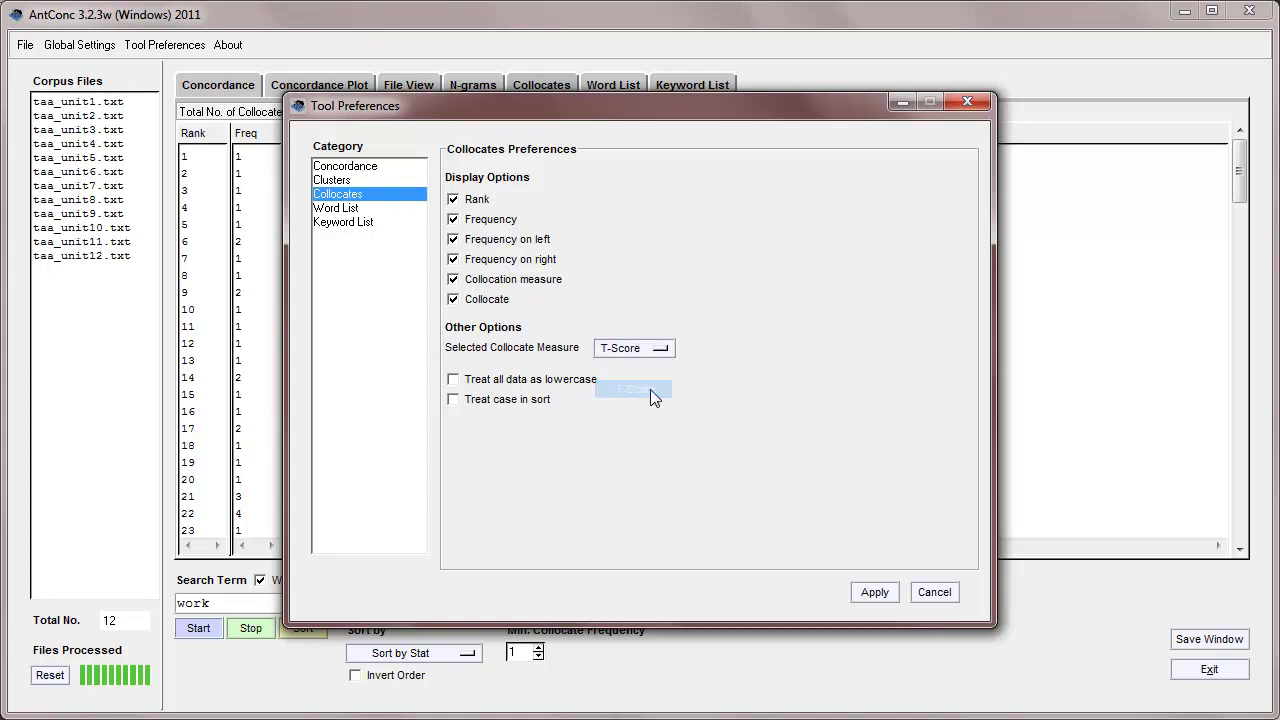
left_click(870, 594)
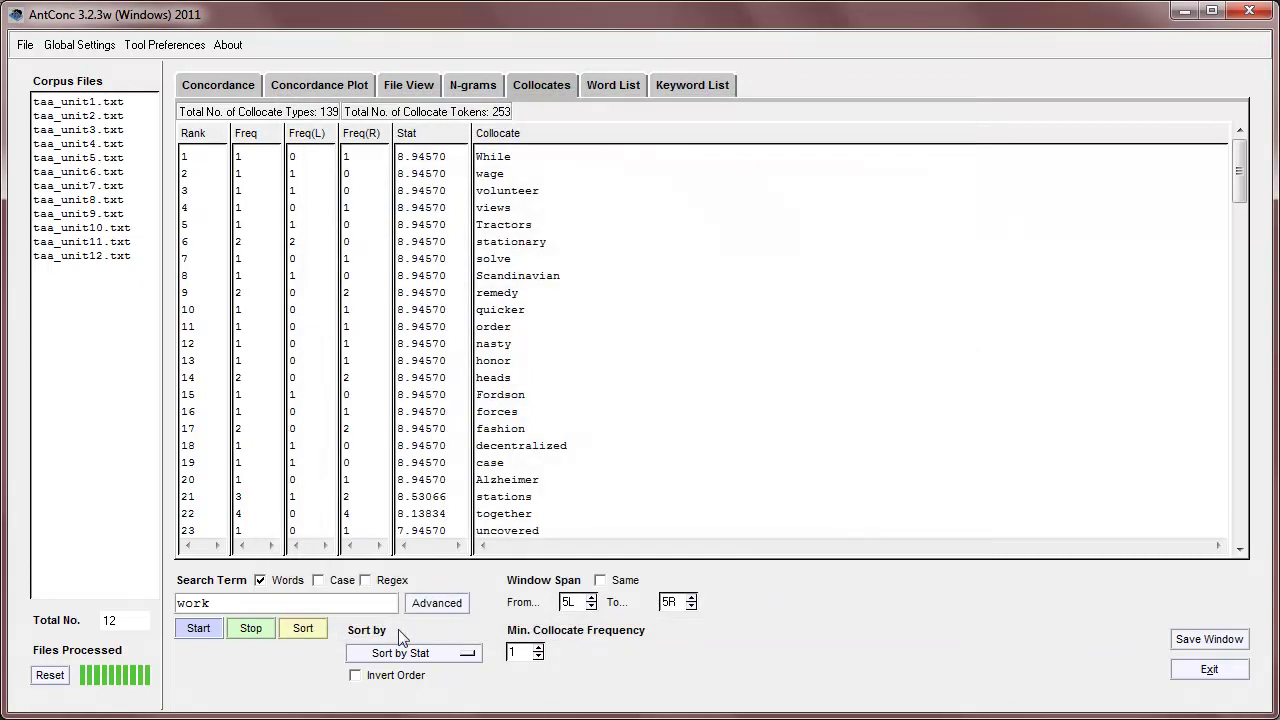
Rerun the 'work' collocates with T-Score and scroll through the re-ranked list
left_click(197, 628)
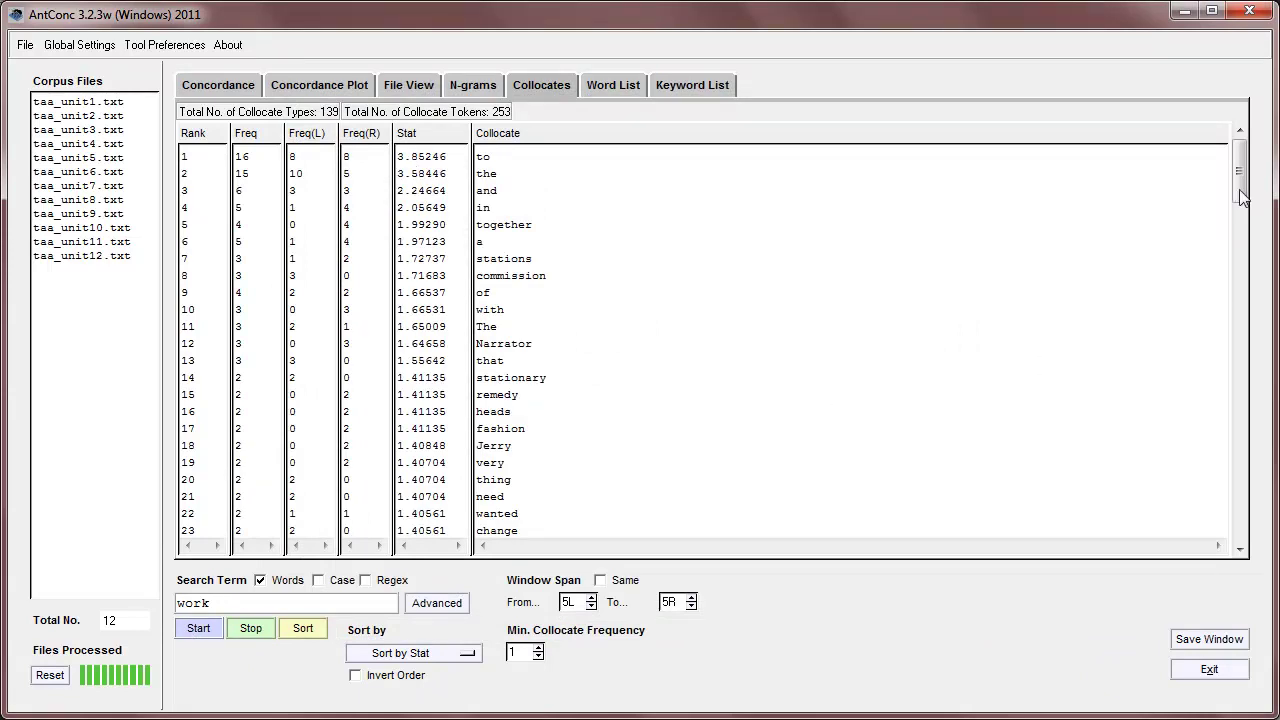
left_click_drag(1239, 190, 1262, 460)
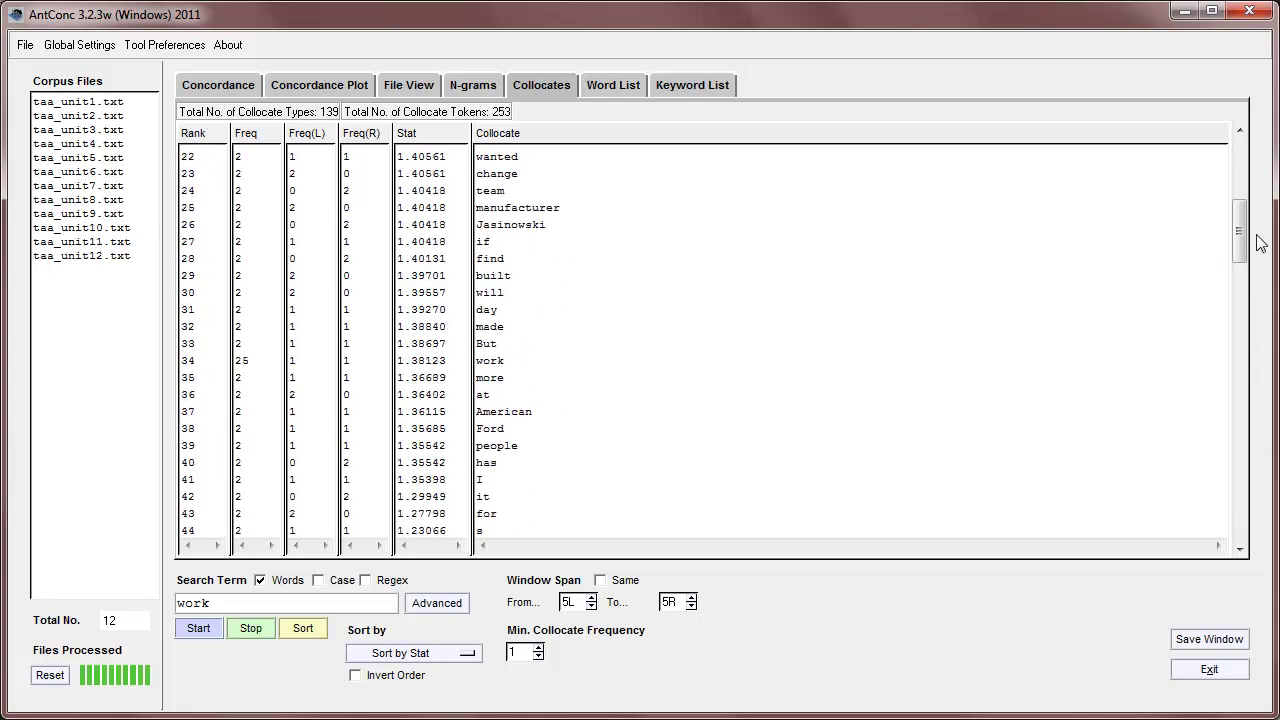
left_click_drag(1262, 460, 1249, 170)
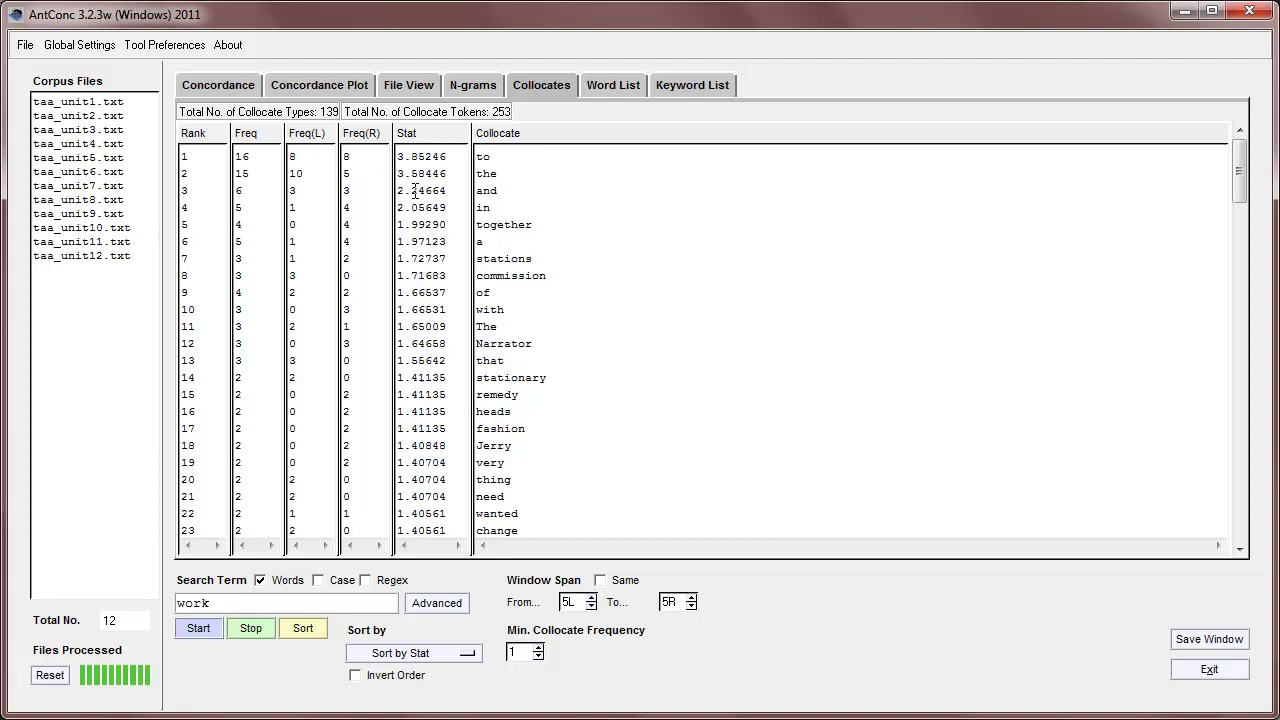
Replace the search term 'work' with 'commission' and run the collocate search
left_click_drag(217, 602, 178, 603)
type("commis")
type("sion")
key("Return")
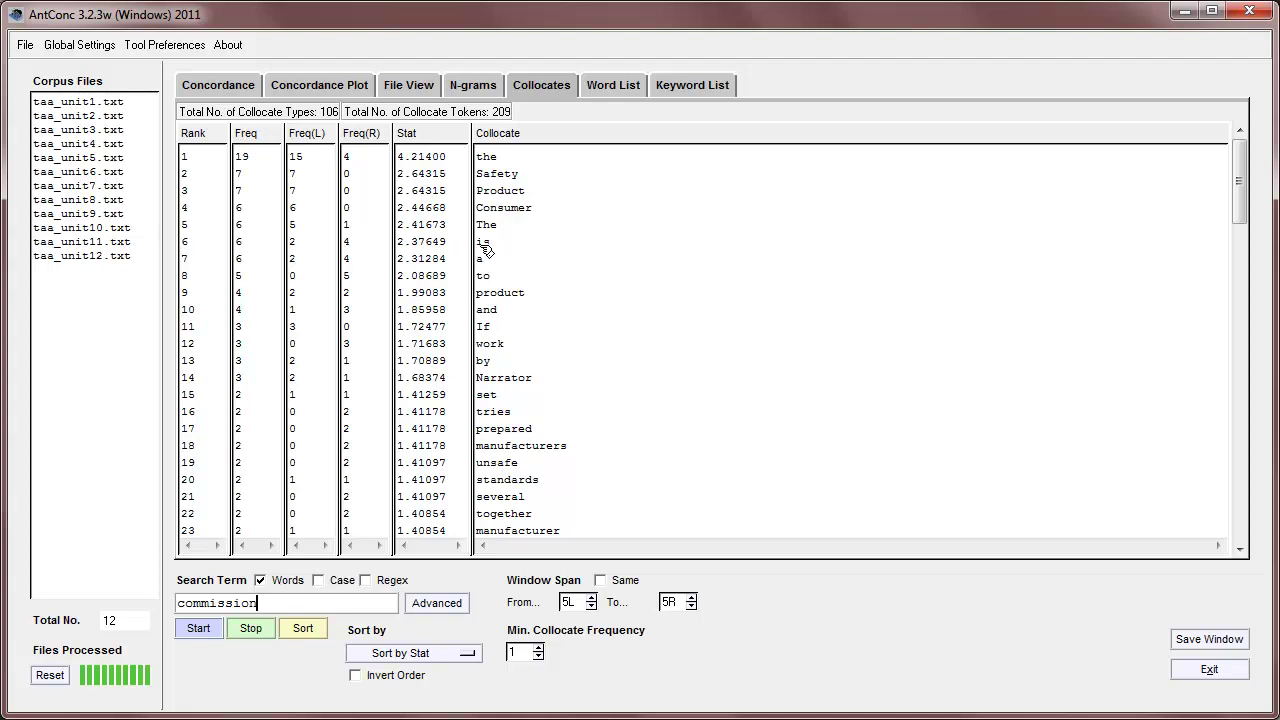
View the 22 concordance lines for Product with a wider KWIC column, then return to Collocates
left_click(499, 192)
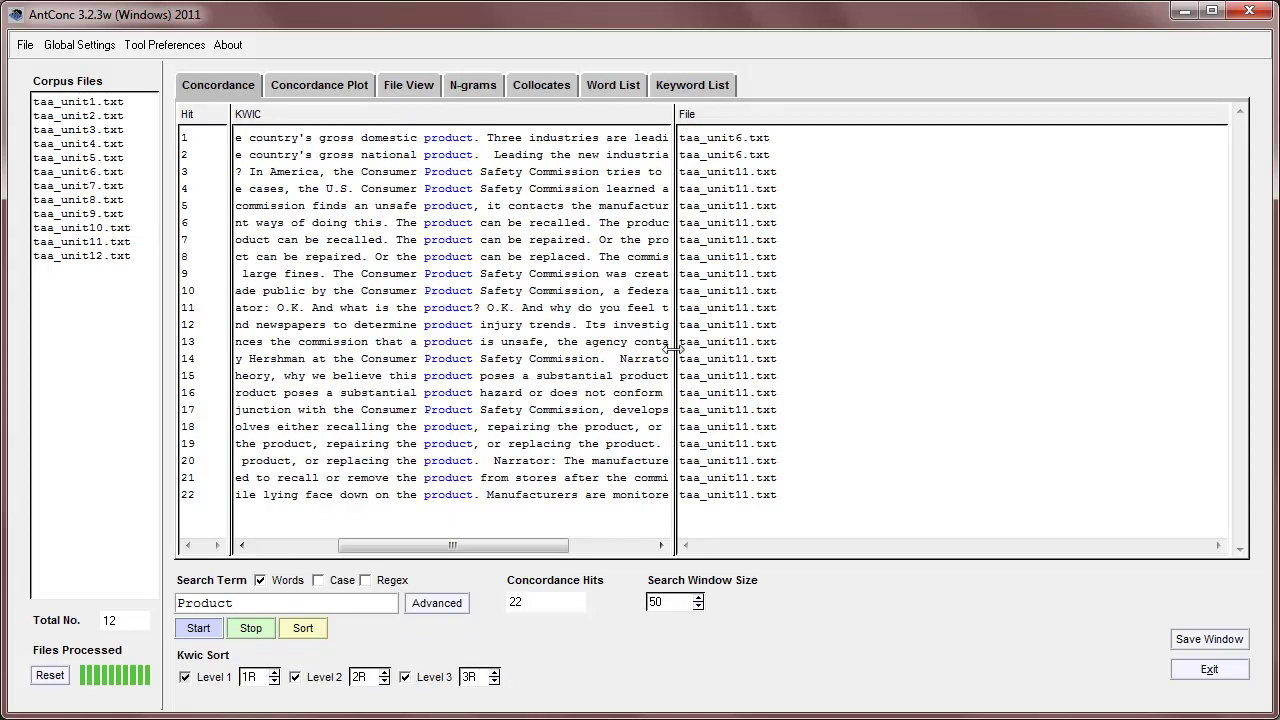
left_click_drag(676, 352, 993, 372)
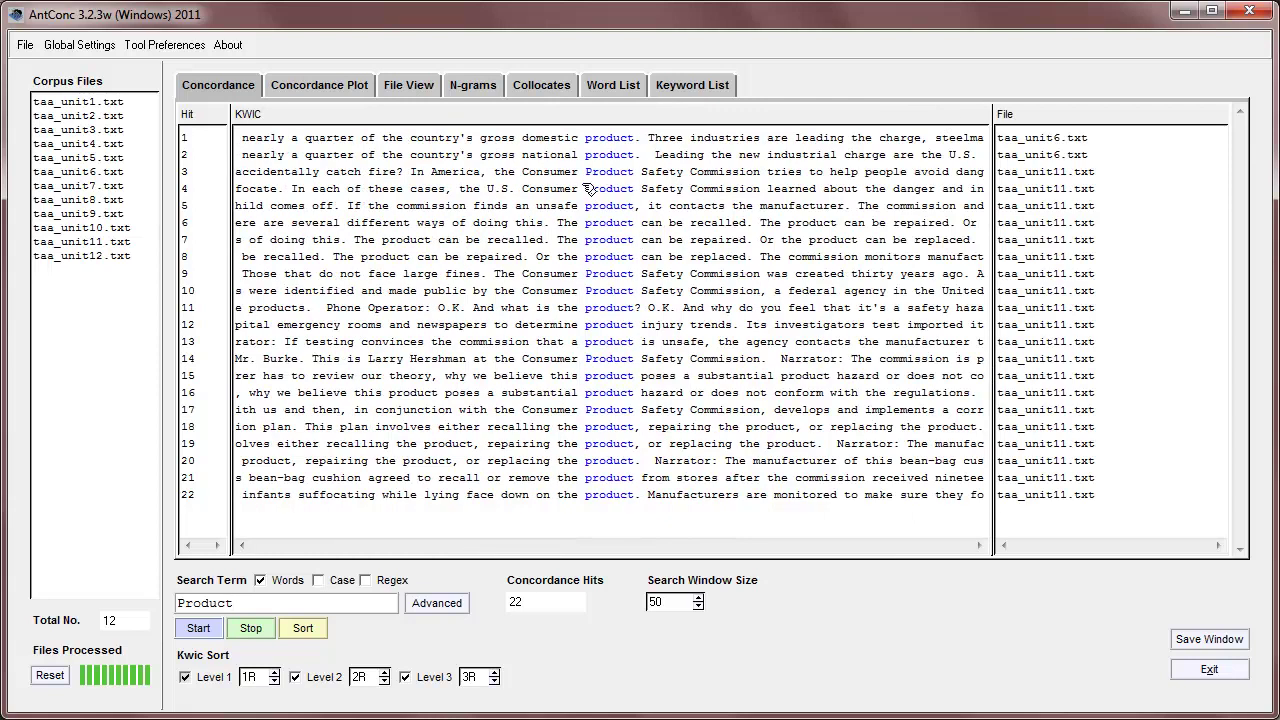
left_click(543, 88)
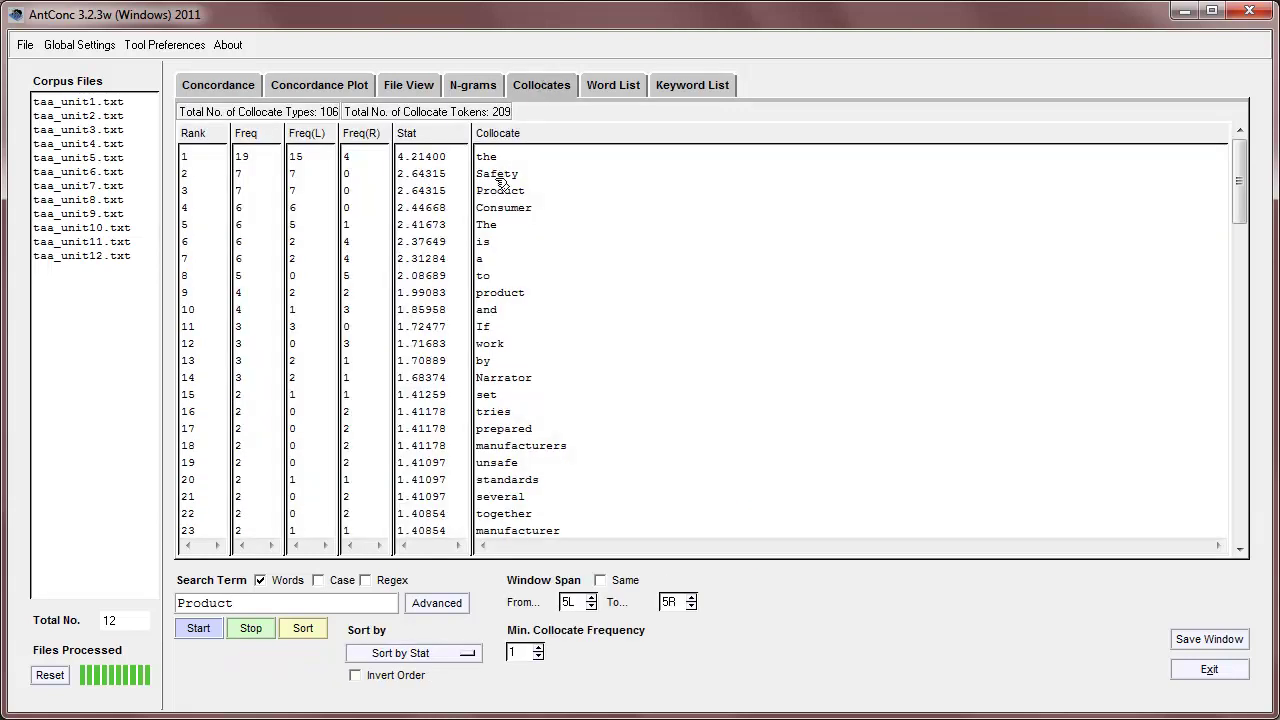